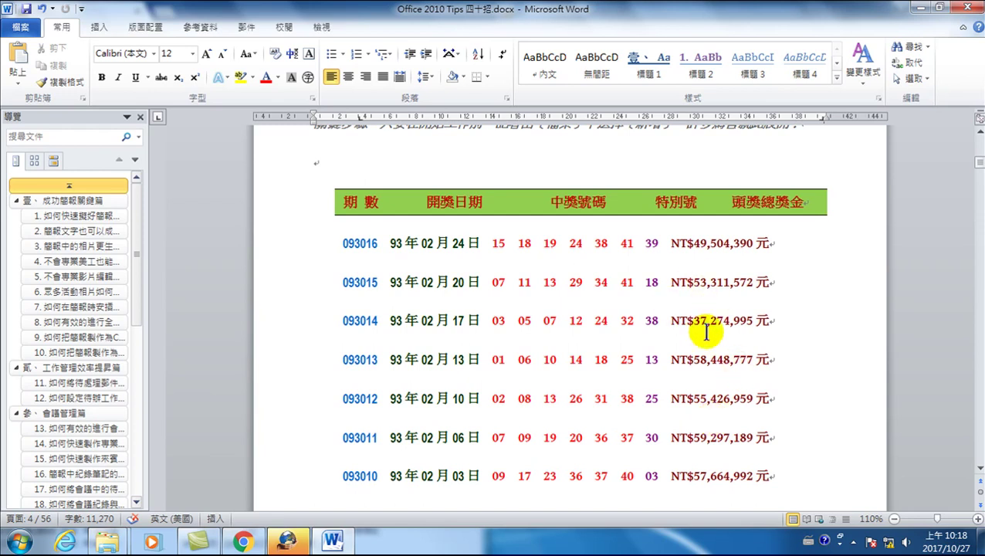
# Select the green header row of the lottery list, then deselect it.
pyautogui.click(477, 274)
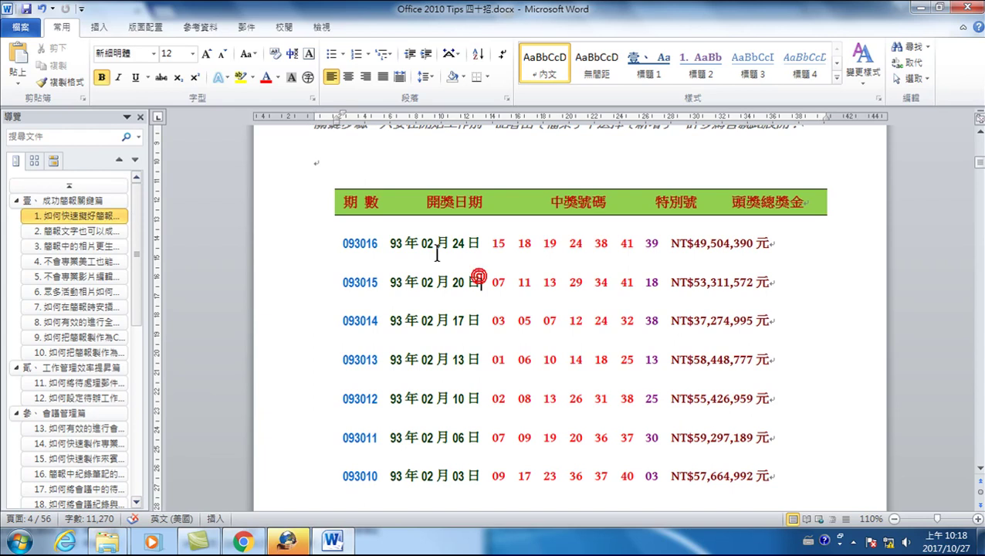
pyautogui.click(280, 206)
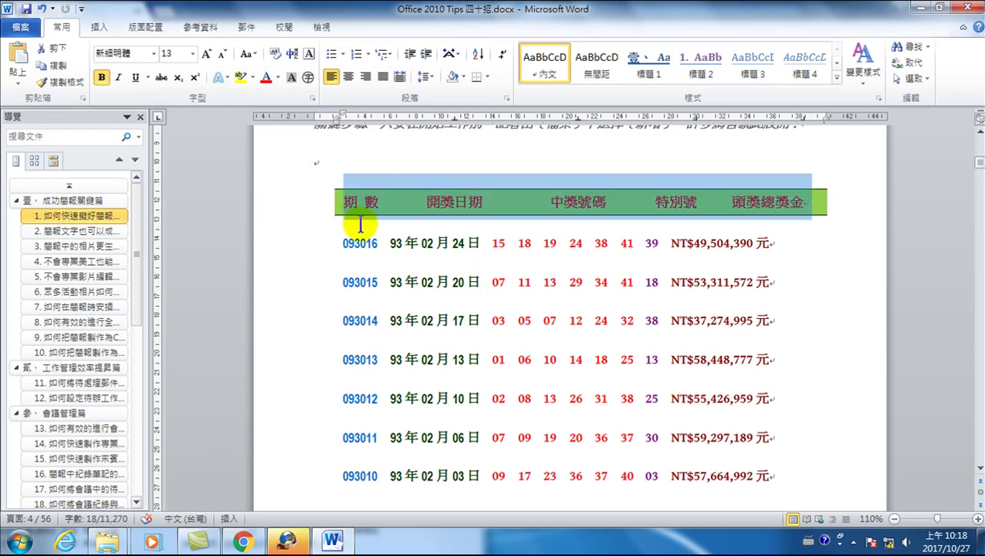
pyautogui.click(410, 215)
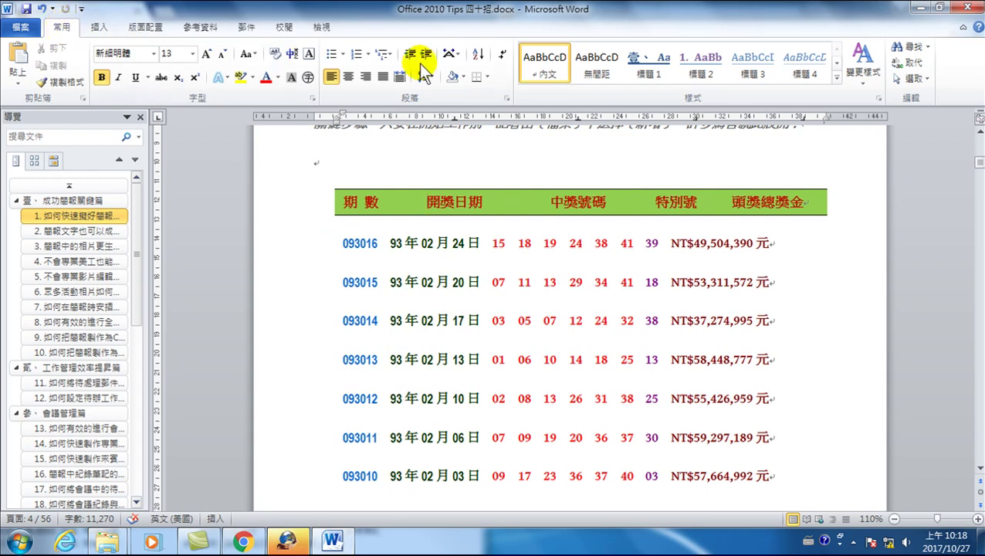
# Turn formatting marks off and back on, leaving the tabs between lottery columns visible.
pyautogui.click(503, 56)
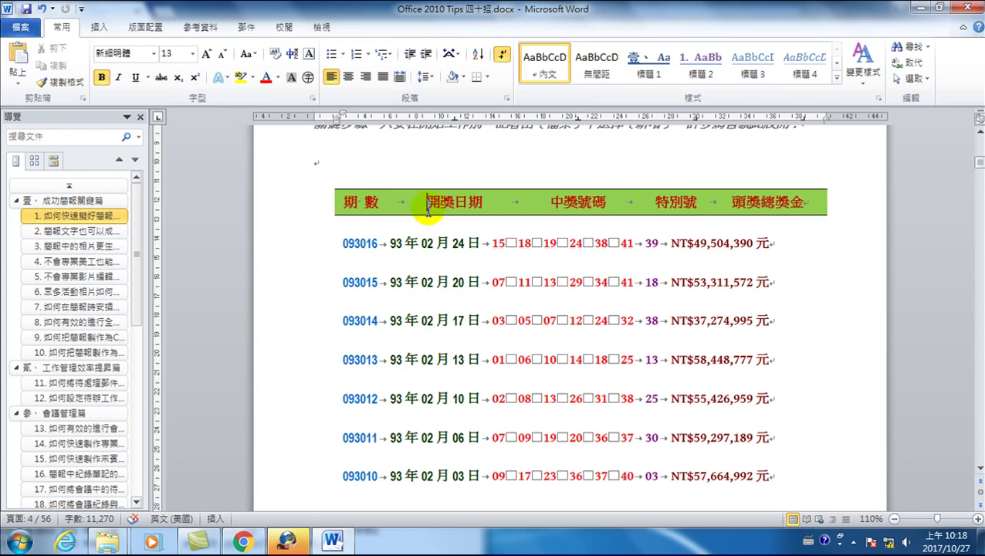
pyautogui.click(502, 54)
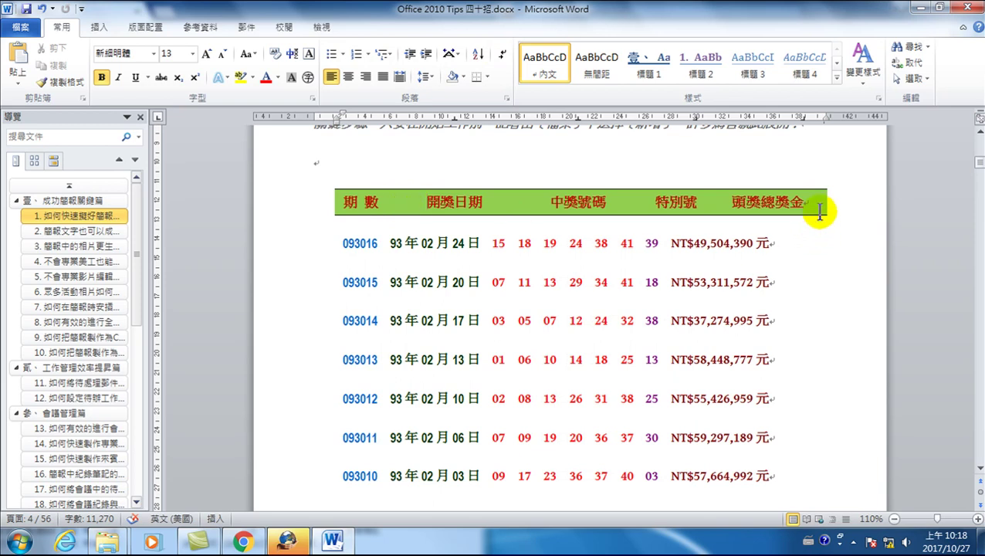
pyautogui.click(503, 54)
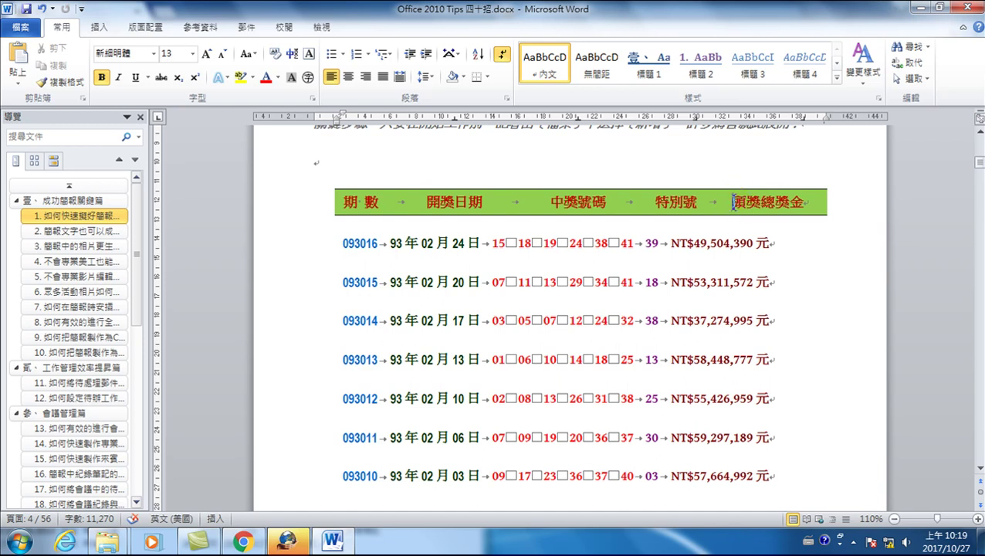
pyautogui.moveTo(732, 202); pyautogui.dragTo(768, 297)
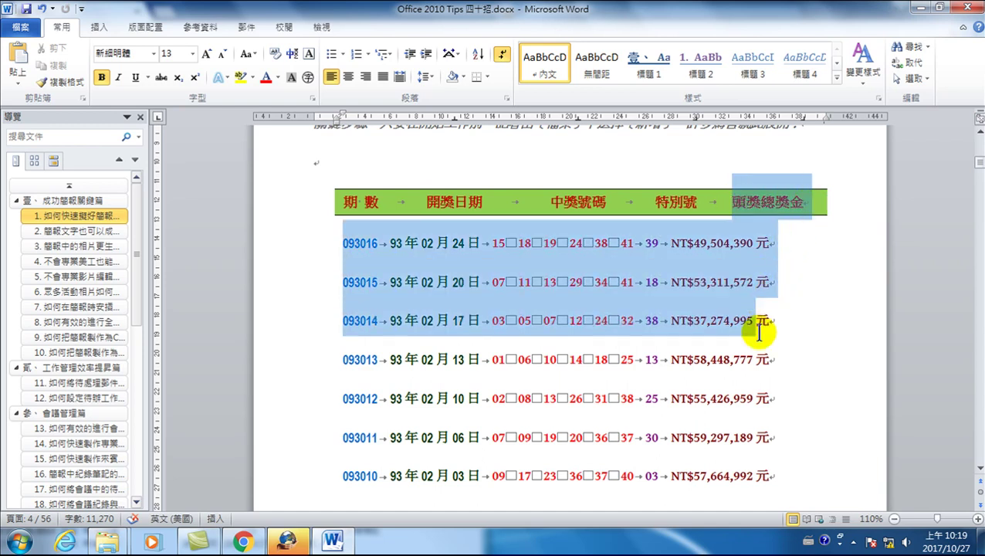
pyautogui.moveTo(769, 298); pyautogui.dragTo(772, 478)
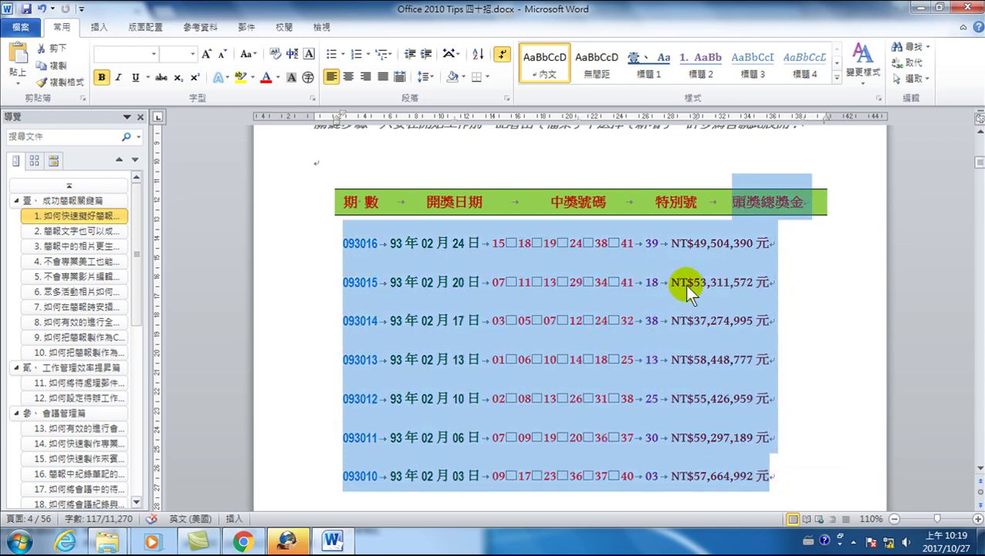
pyautogui.click(686, 282)
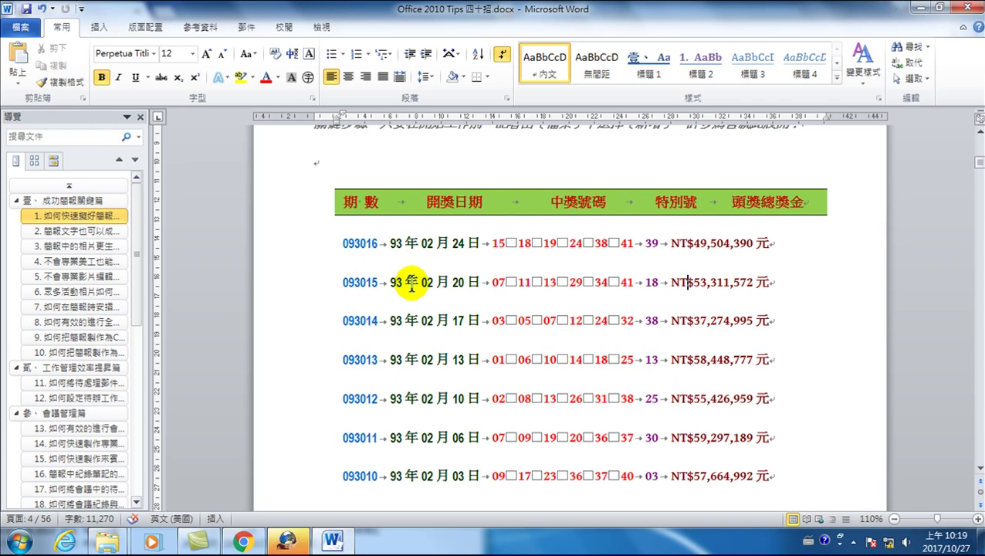
pyautogui.click(343, 202)
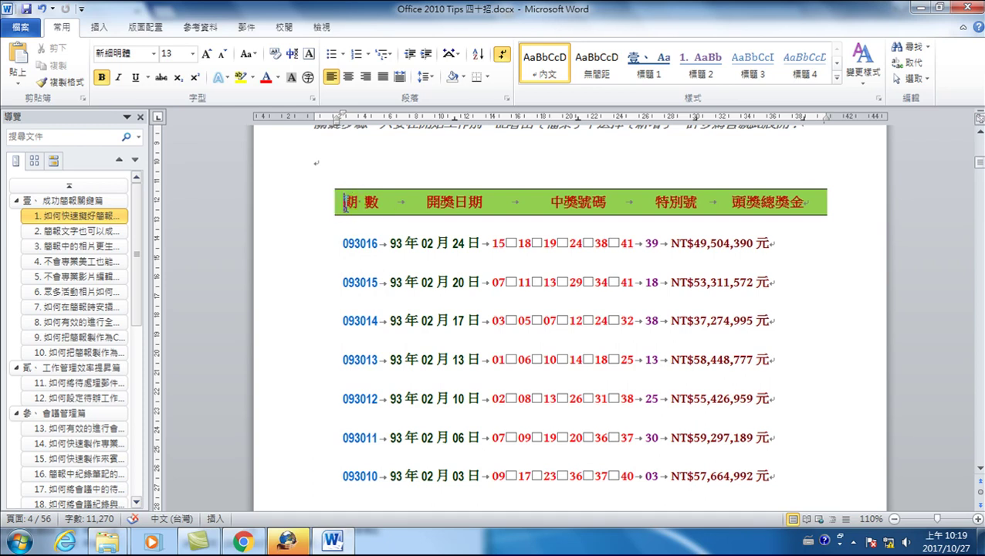
pyautogui.scroll(-1, 370, 218)
pyautogui.scroll(-1, 370, 218)
pyautogui.scroll(2, 395, 224)
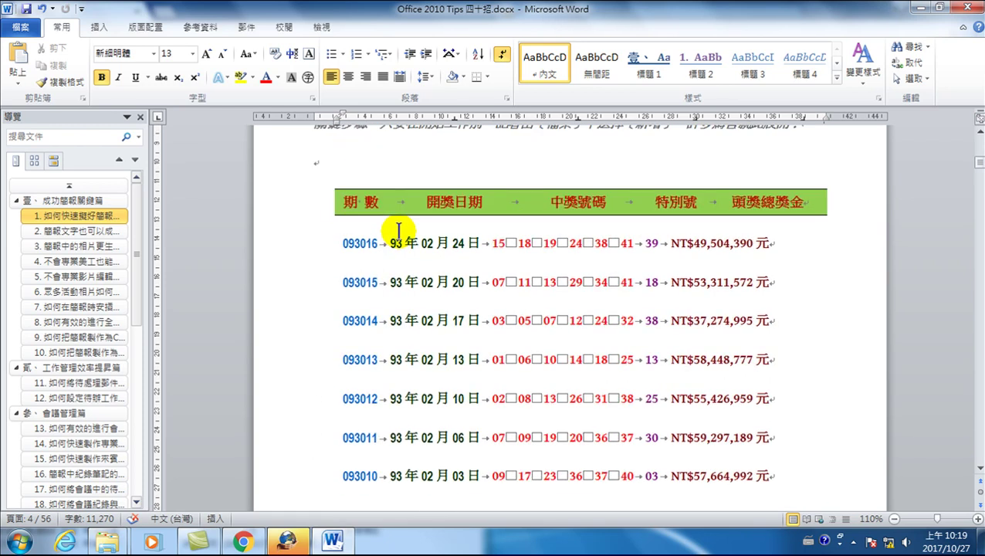
pyautogui.moveTo(341, 157)
pyautogui.mouseDown()
pyautogui.moveTo(616, 348)
pyautogui.moveTo(780, 433)
pyautogui.mouseUp()
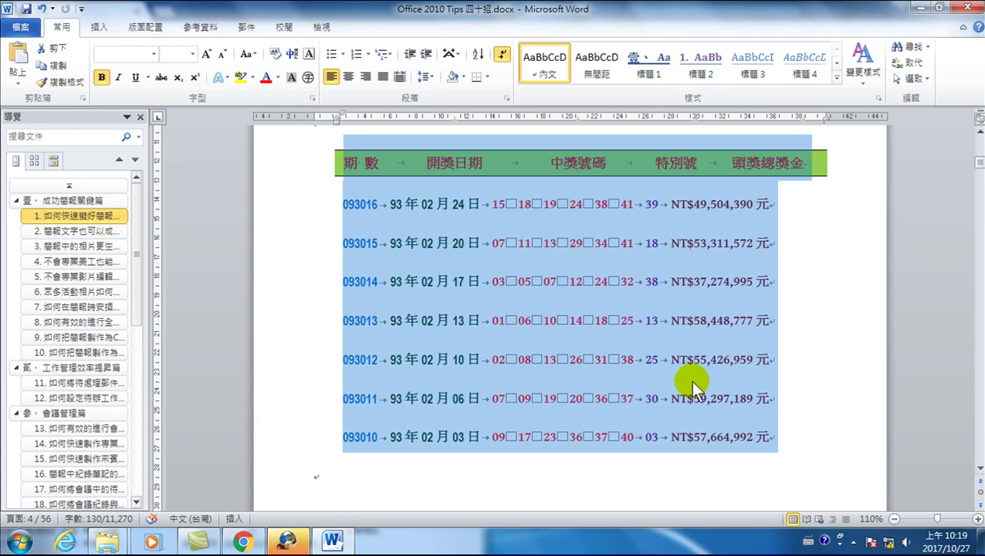
pyautogui.click(807, 227)
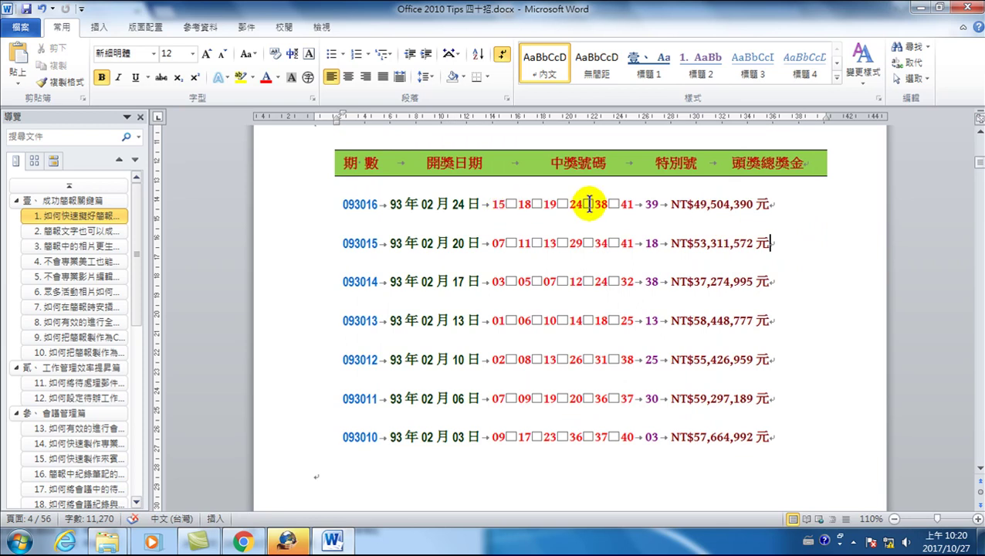
pyautogui.moveTo(664, 204)
pyautogui.mouseDown()
pyautogui.moveTo(714, 293)
pyautogui.moveTo(714, 323)
pyautogui.mouseUp()
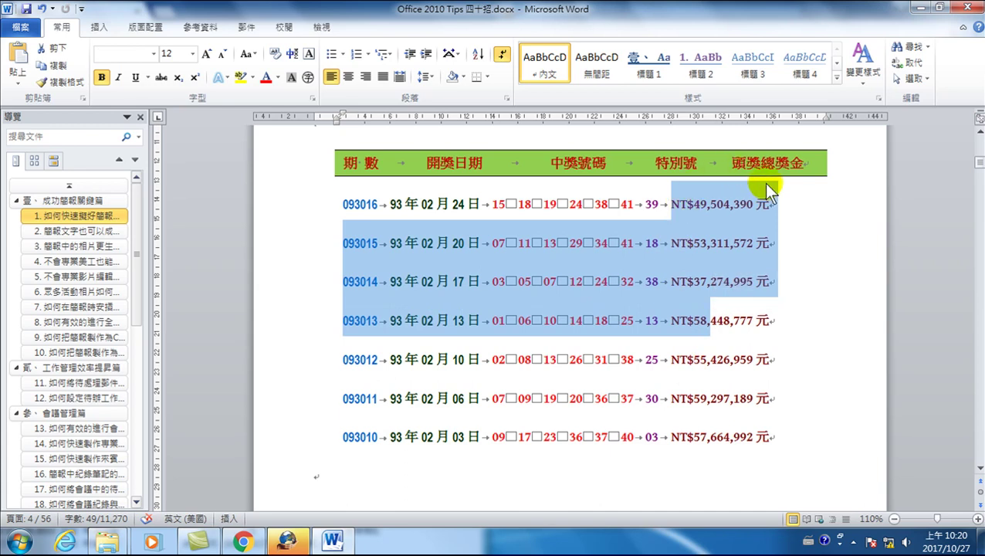
pyautogui.moveTo(726, 279)
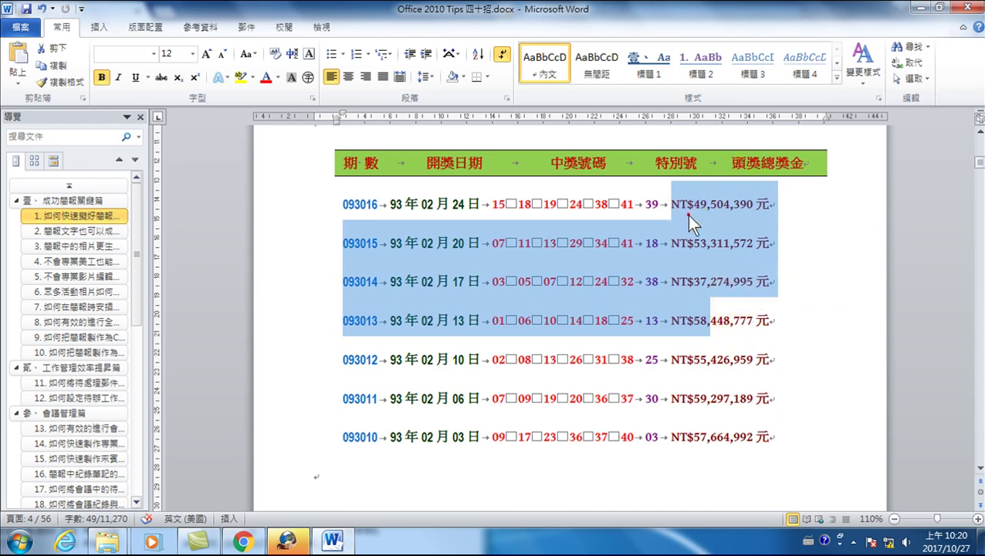
pyautogui.click(687, 205)
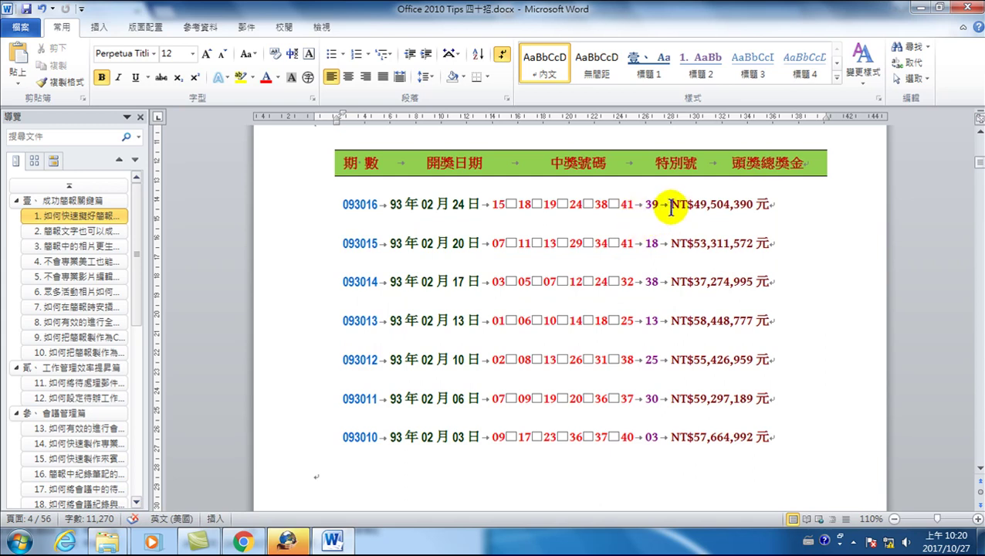
pyautogui.press('alt')
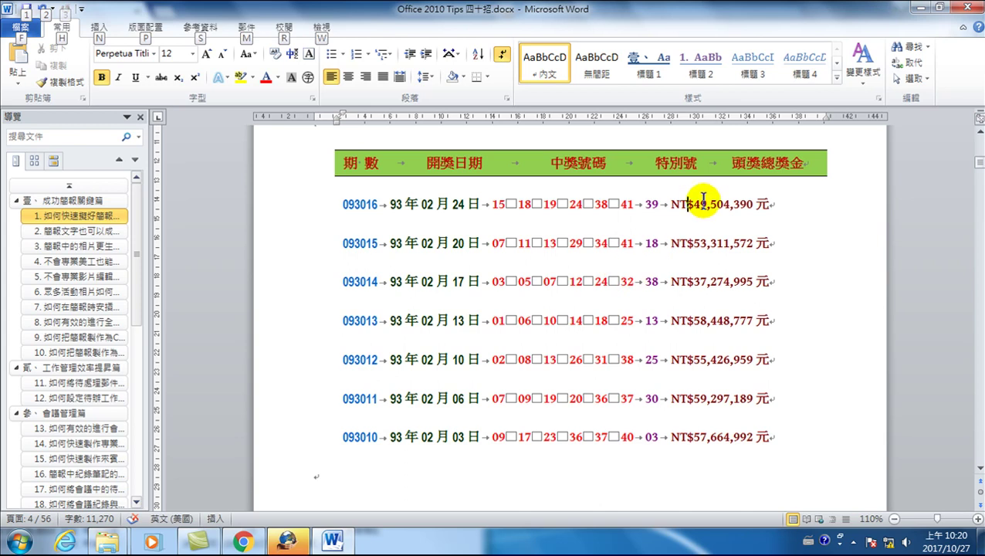
pyautogui.moveTo(670, 207)
pyautogui.mouseDown()
pyautogui.moveTo(764, 432)
pyautogui.moveTo(776, 434)
pyautogui.mouseUp()
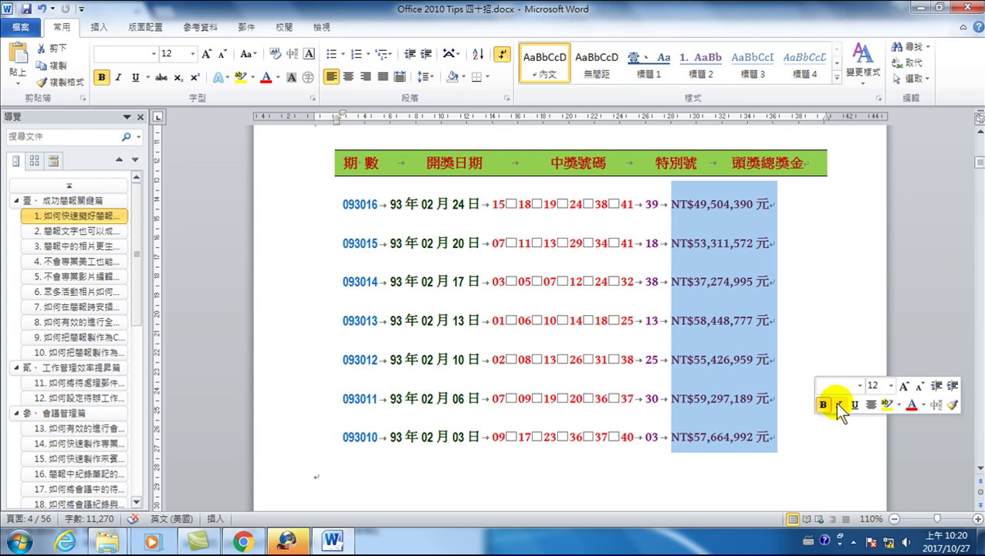
pyautogui.click(735, 255)
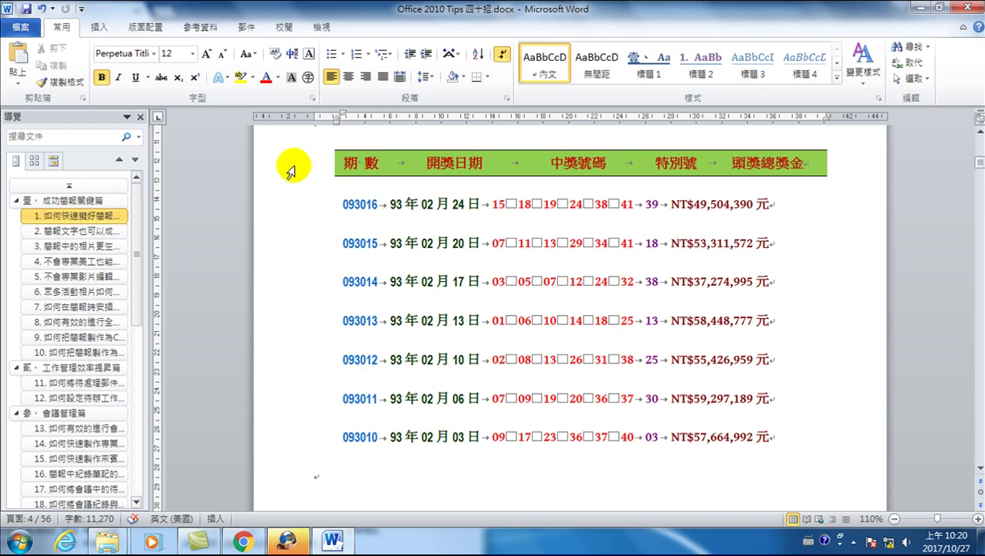
# Select the whole 093 lottery results list and bring up the Insert tab's Table menu.
pyautogui.moveTo(290, 171); pyautogui.dragTo(345, 426)
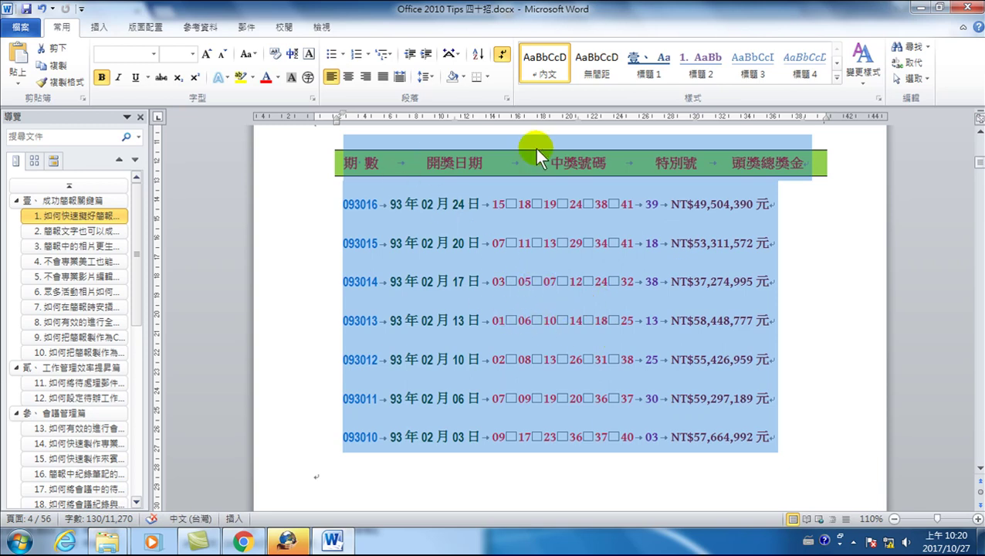
pyautogui.click(105, 29)
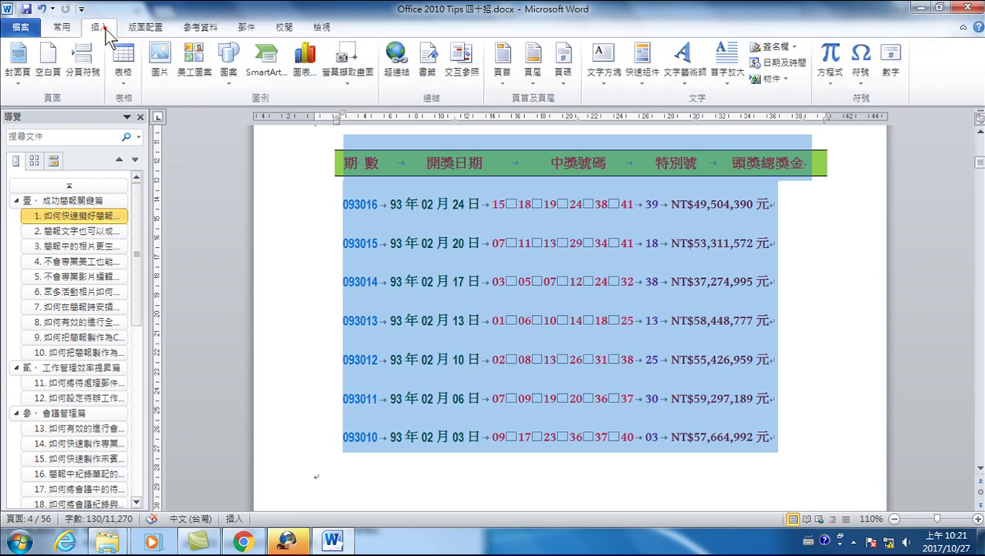
pyautogui.click(123, 74)
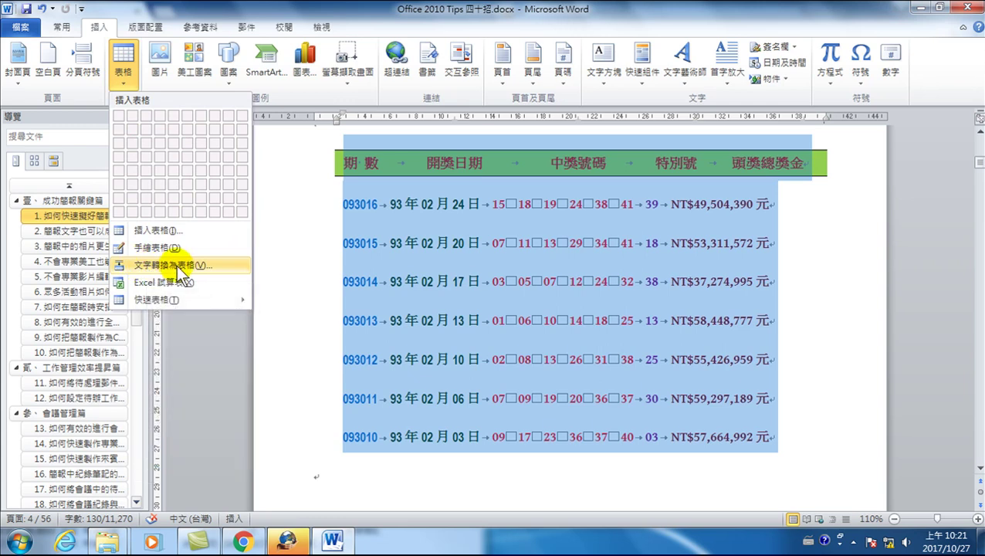
# Convert the selected text to a table with 5 columns, separating text at Tabs.
pyautogui.click(183, 264)
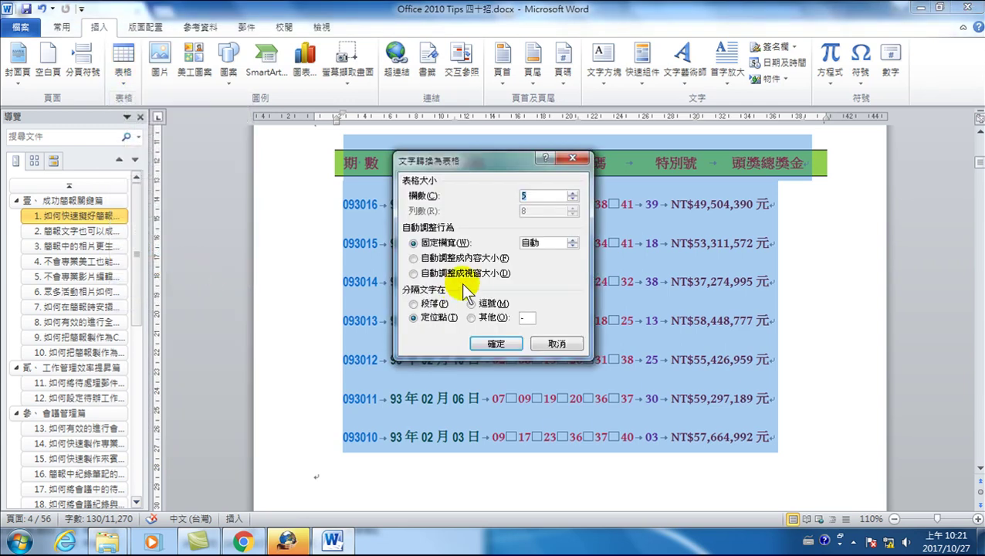
pyautogui.moveTo(479, 160); pyautogui.dragTo(611, 227)
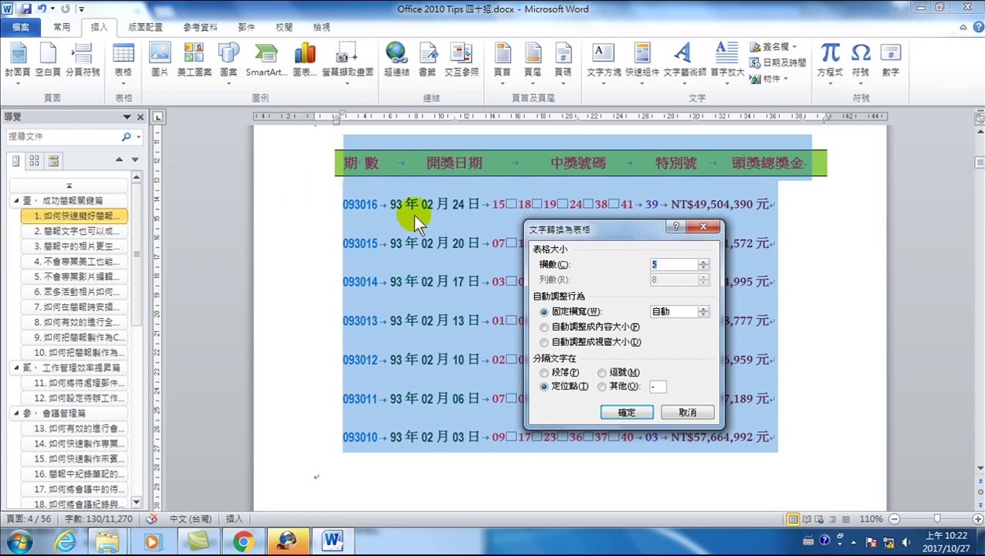
pyautogui.click(616, 412)
# Deselect the new 093 table and scroll down to the 106 results list on page 5.
pyautogui.scroll(3, 591, 371)
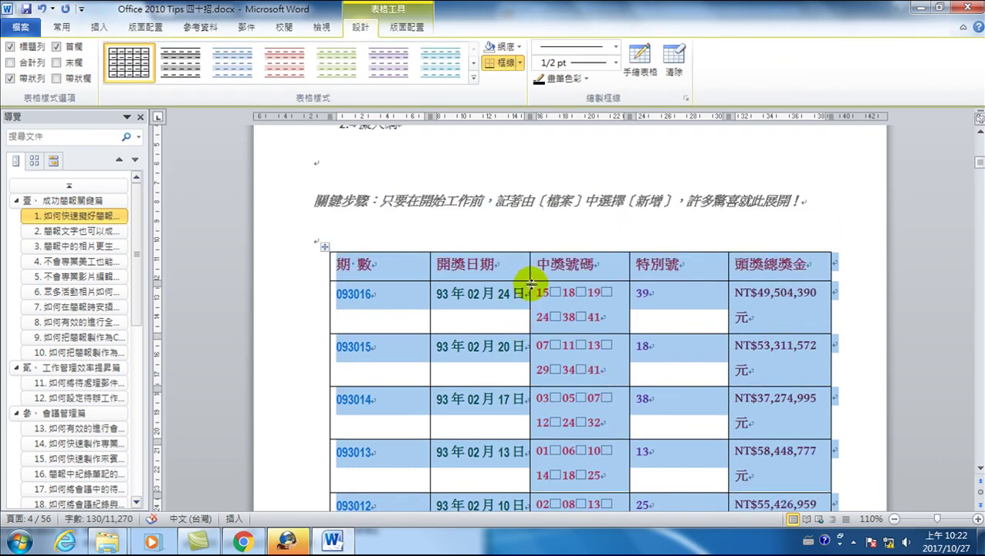
pyautogui.click(557, 265)
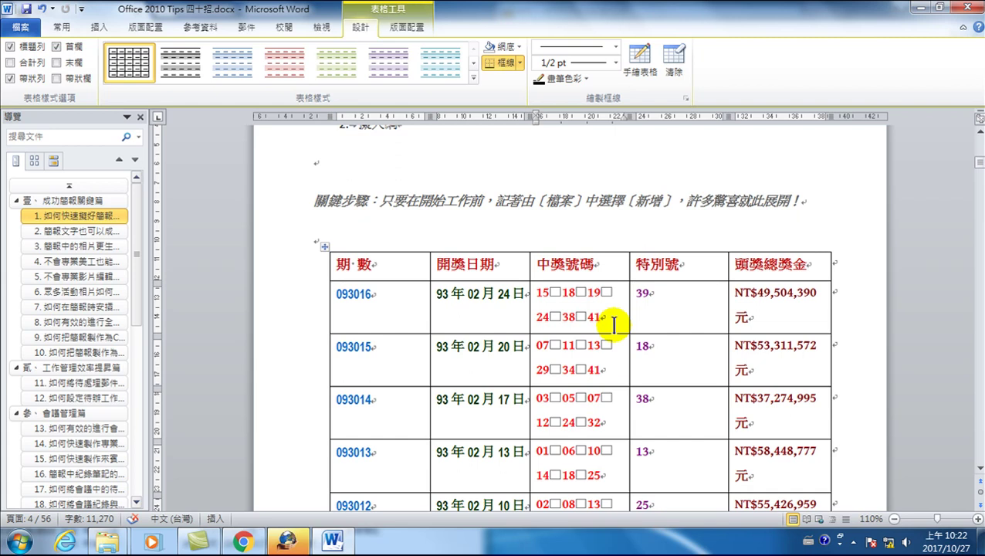
pyautogui.scroll(-3, 612, 334)
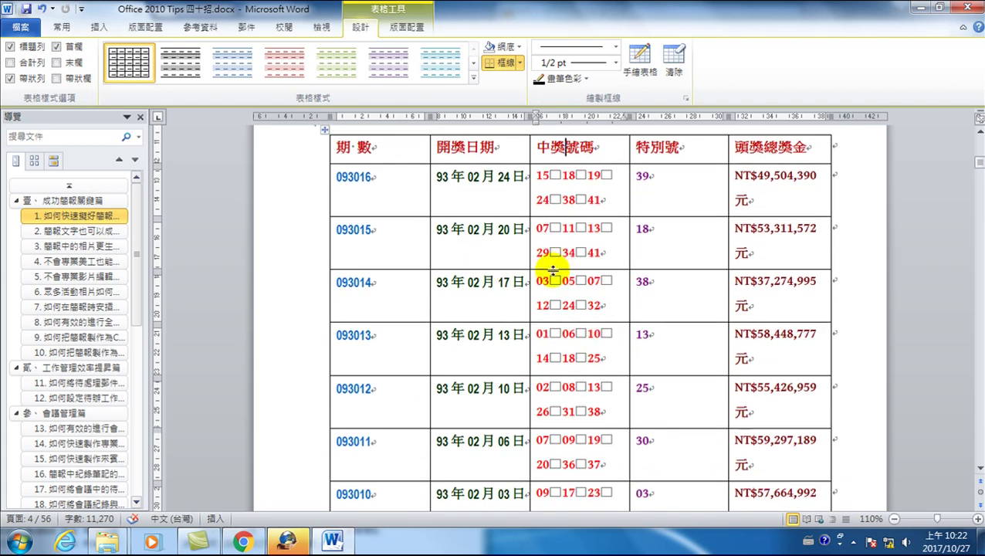
pyautogui.scroll(-8, 540, 309)
pyautogui.scroll(-9, 528, 324)
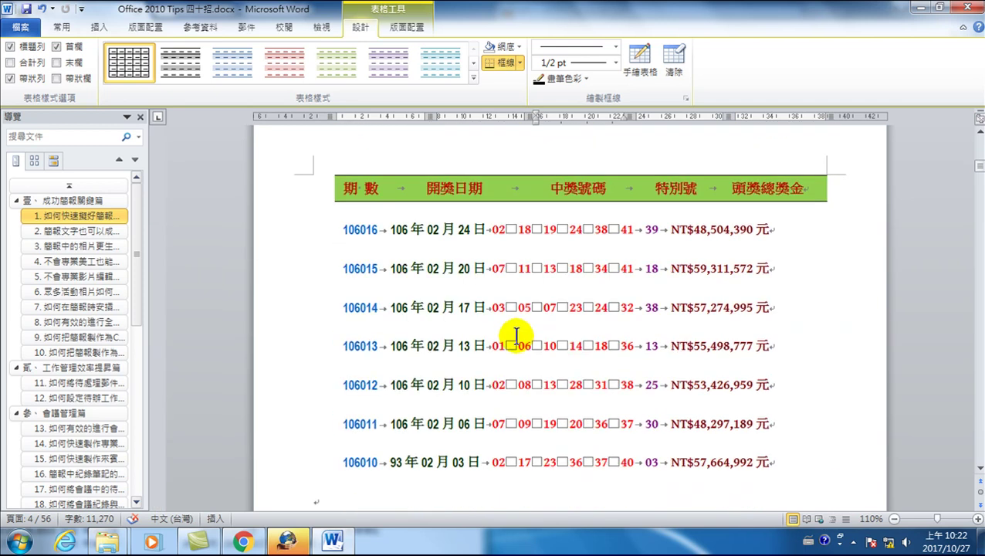
# Select the 106016–106010 list and convert it to a five-column table with Ctrl+Y.
pyautogui.moveTo(298, 190)
pyautogui.mouseDown()
pyautogui.moveTo(304, 324)
pyautogui.moveTo(339, 450)
pyautogui.mouseUp()
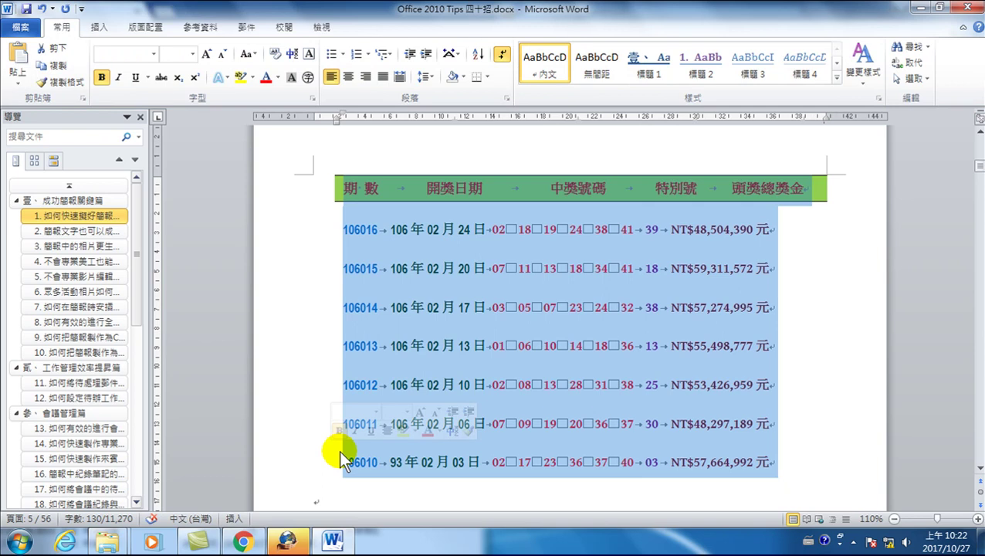
pyautogui.hotkey('ctrl', 'y')
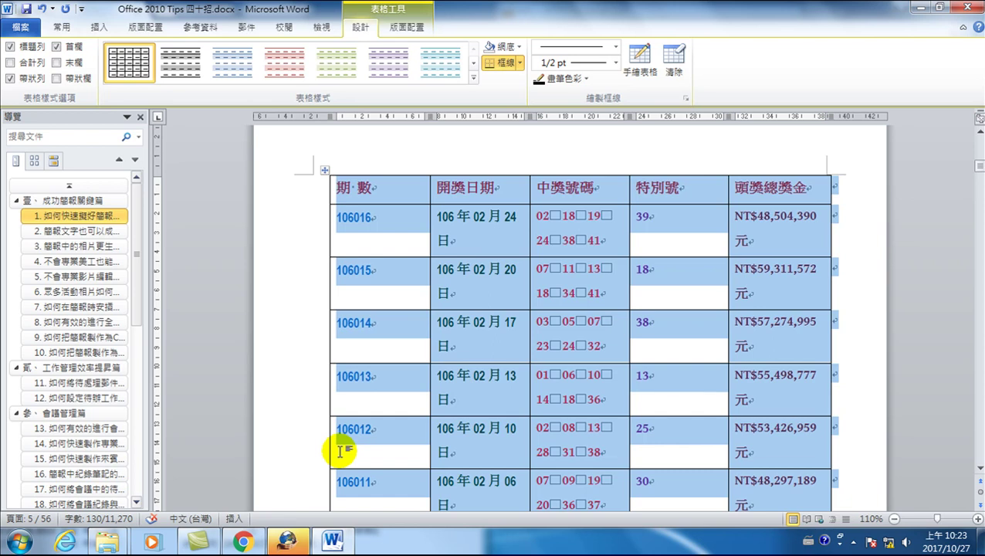
# Deselect the 106 table and scroll back up to the 093016 table.
pyautogui.click(102, 26)
pyautogui.click(405, 224)
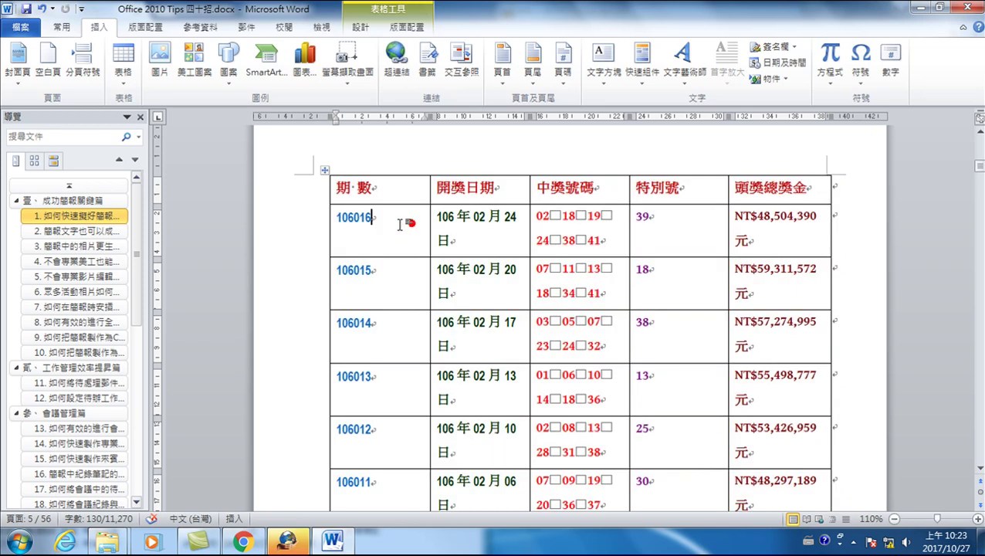
pyautogui.scroll(3, 424, 231)
pyautogui.scroll(-10, 522, 282)
pyautogui.scroll(6, 522, 282)
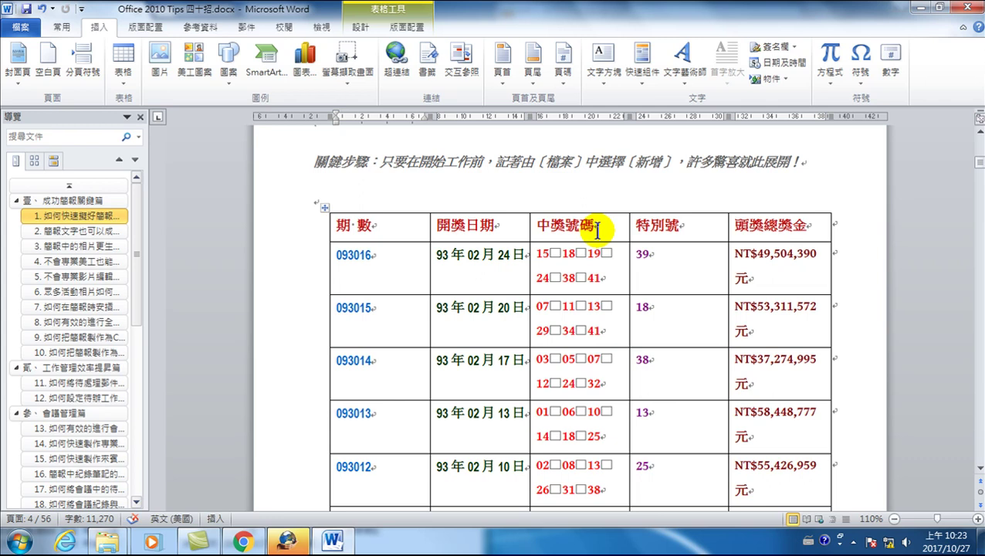
# Drag the selected 頭獎總獎金 column to sit right after 期數, before 開獎日期.
pyautogui.click(779, 211)
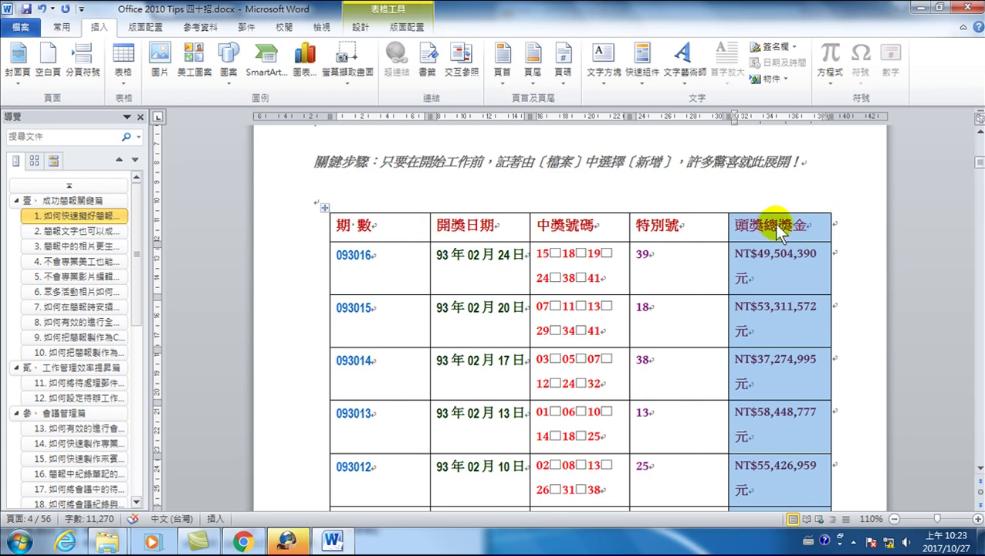
pyautogui.moveTo(769, 224); pyautogui.dragTo(433, 224)
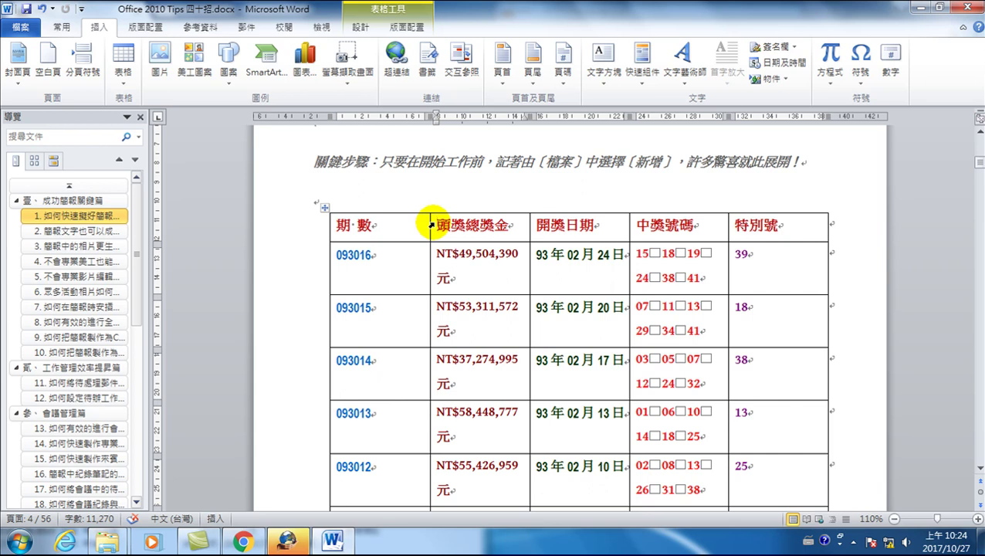
pyautogui.scroll(-1, 451, 300)
pyautogui.scroll(-2, 477, 355)
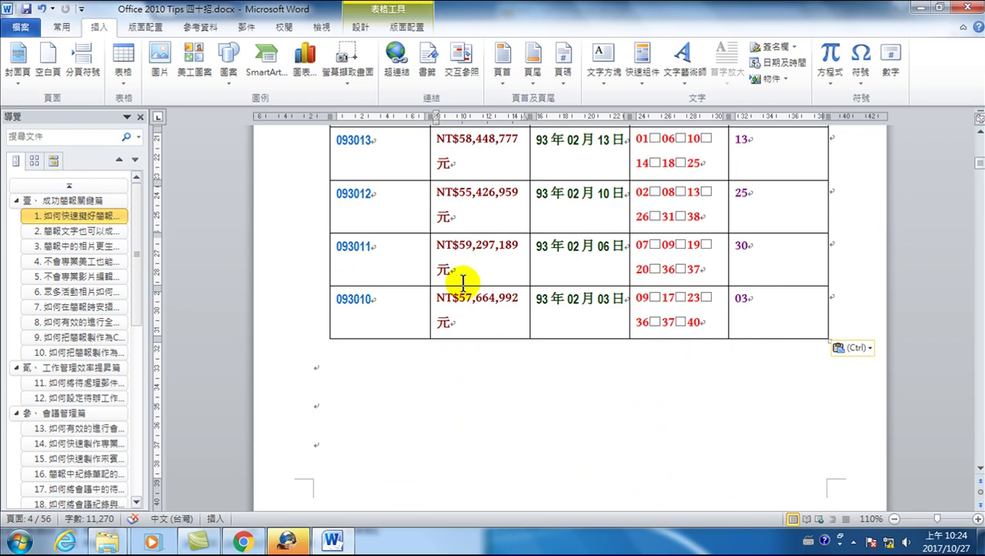
pyautogui.scroll(2, 483, 271)
pyautogui.scroll(1, 486, 270)
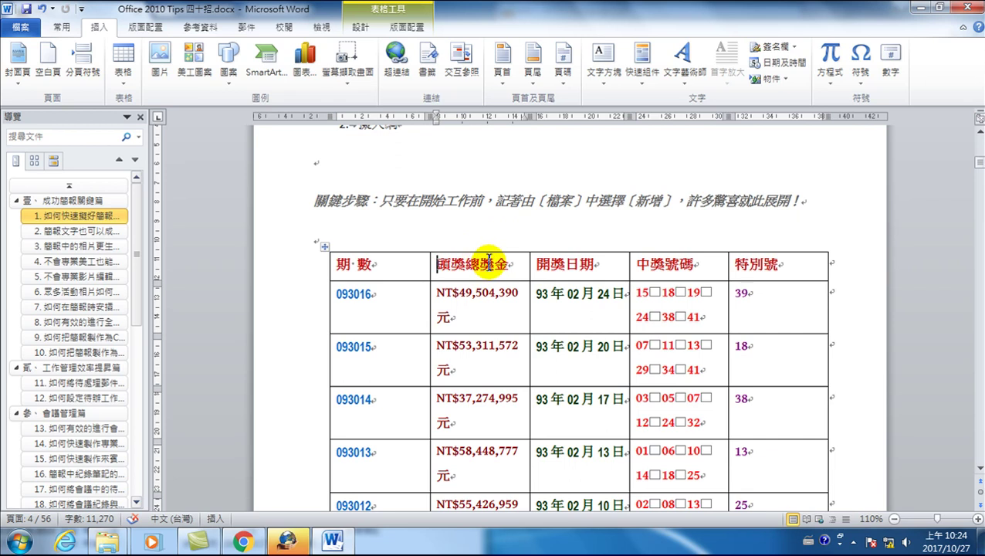
pyautogui.scroll(-1, 489, 262)
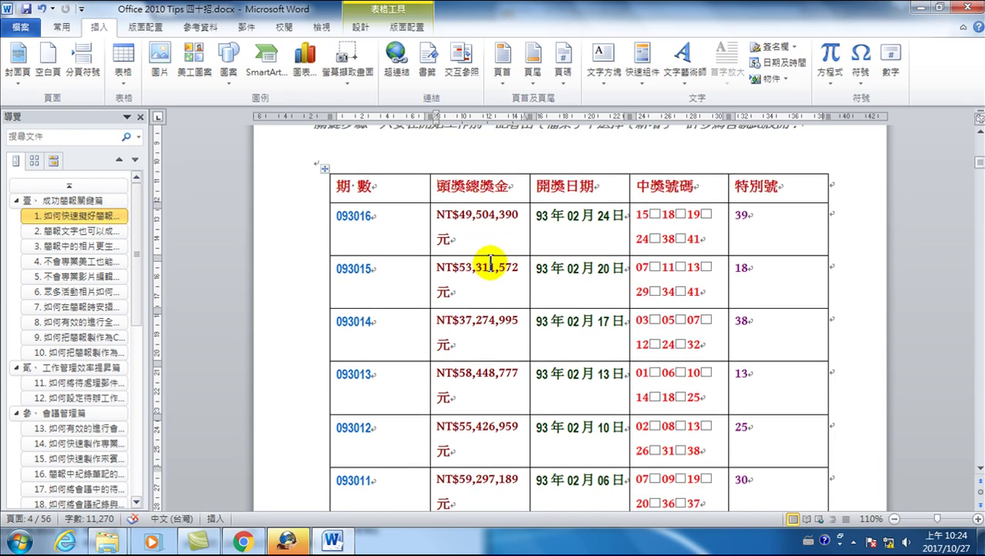